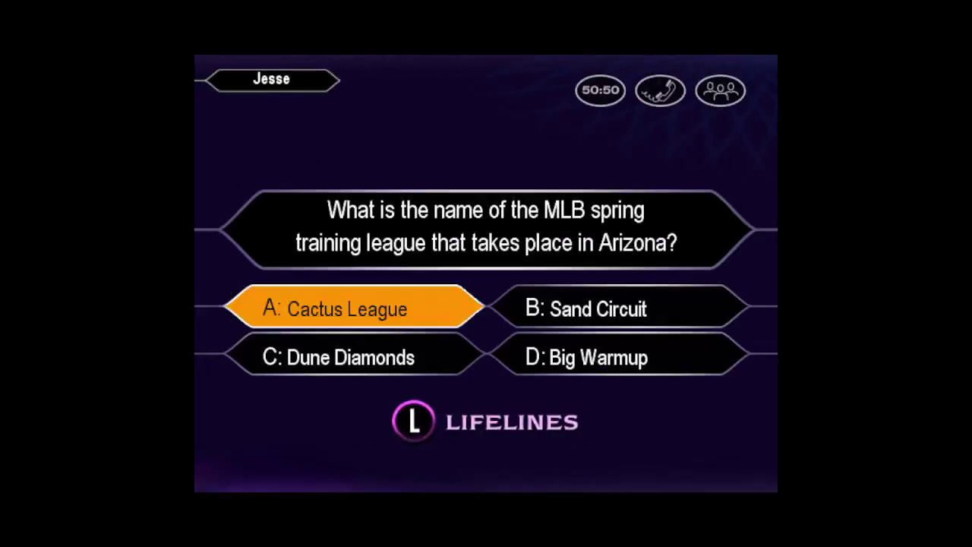
# Step: Lock in Cactus League as the final answer to the Arizona spring training question
pyautogui.press('Return')
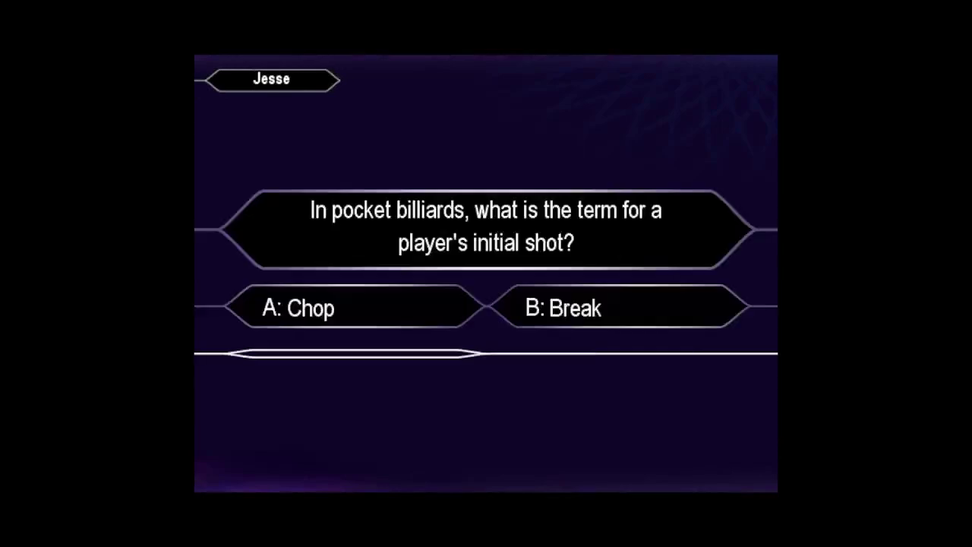
# Step: Choose Break as the answer to the billiards opening-shot question
pyautogui.press('Right')
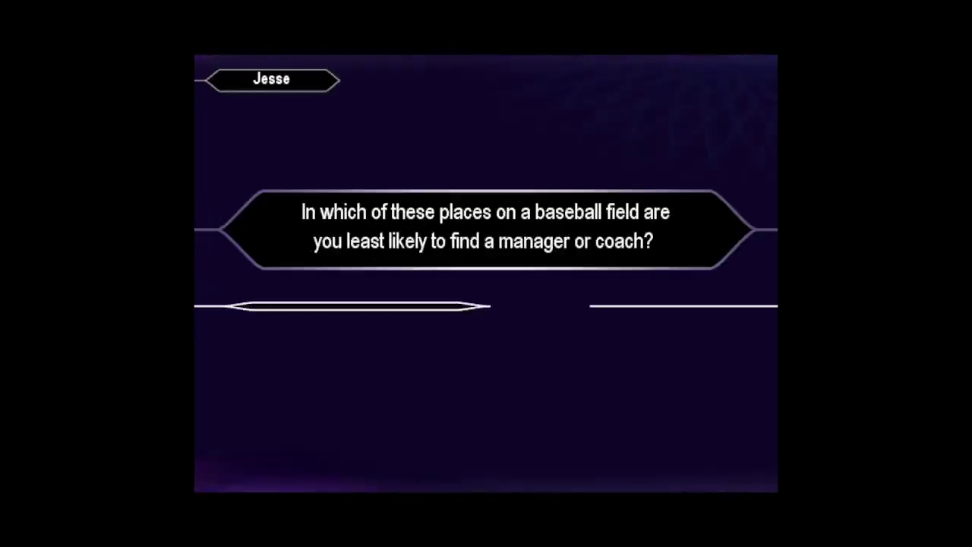
# Step: Select Second base and lock it in for the manager-or-coach question
pyautogui.press('Down')
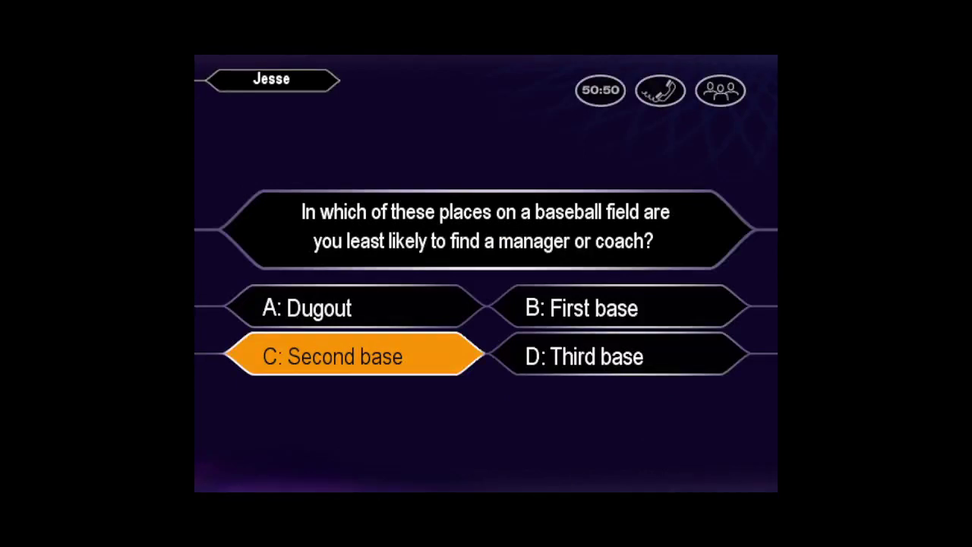
pyautogui.press('Return')
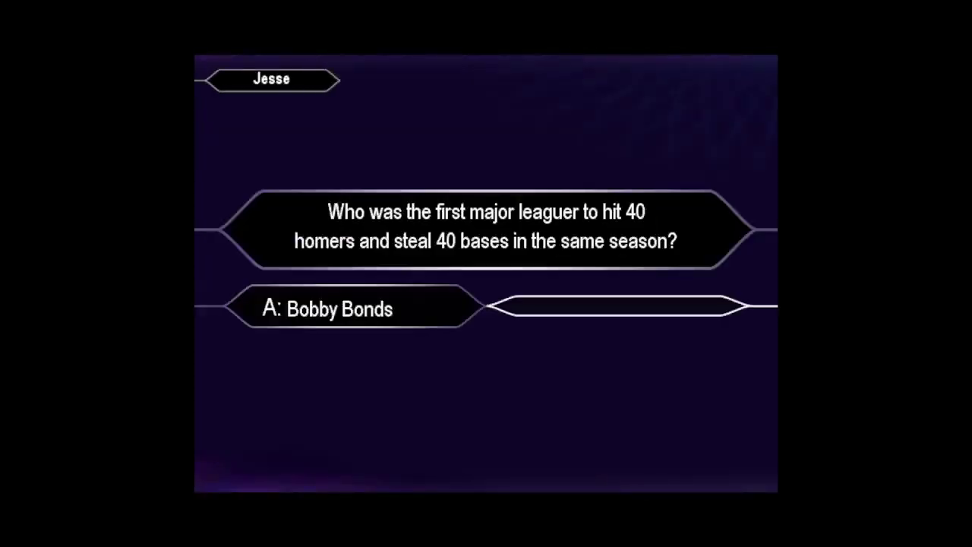
# Step: Choose Jose Canseco for the first 40-homer, 40-steal season question
pyautogui.press('Down')
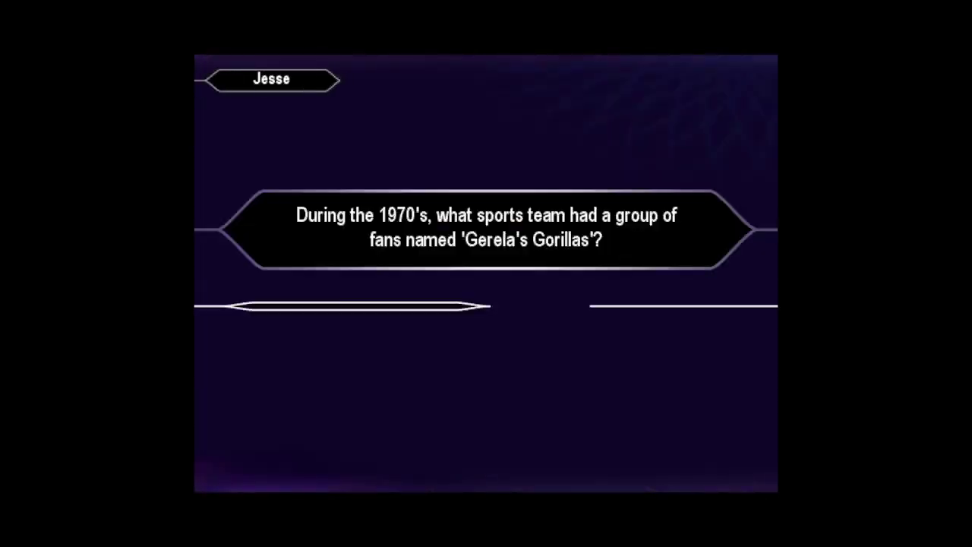
# Step: Choose Pittsburgh Steelers as the team of Gerela's Gorillas
pyautogui.press('Down')
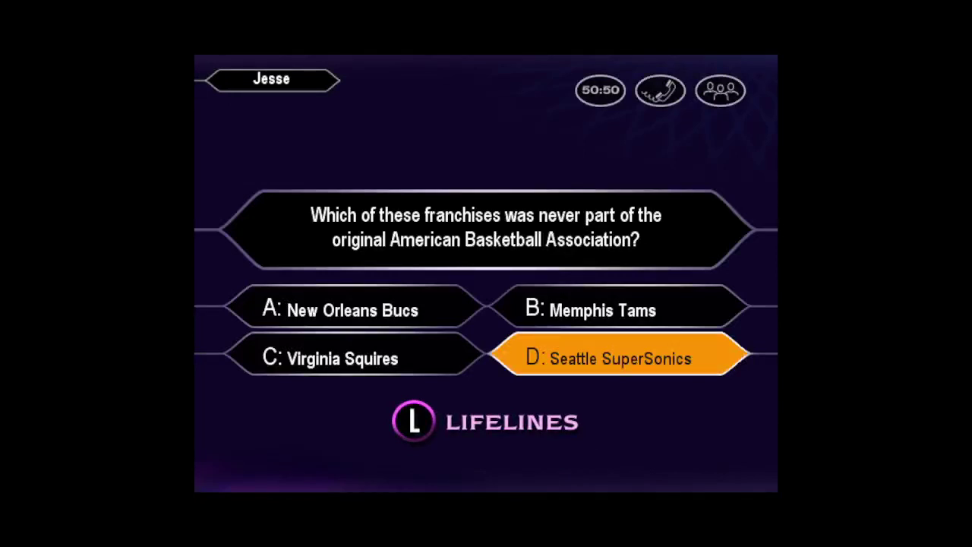
# Step: Make Seattle SuperSonics the final answer to the ABA franchise question
pyautogui.press('Return')
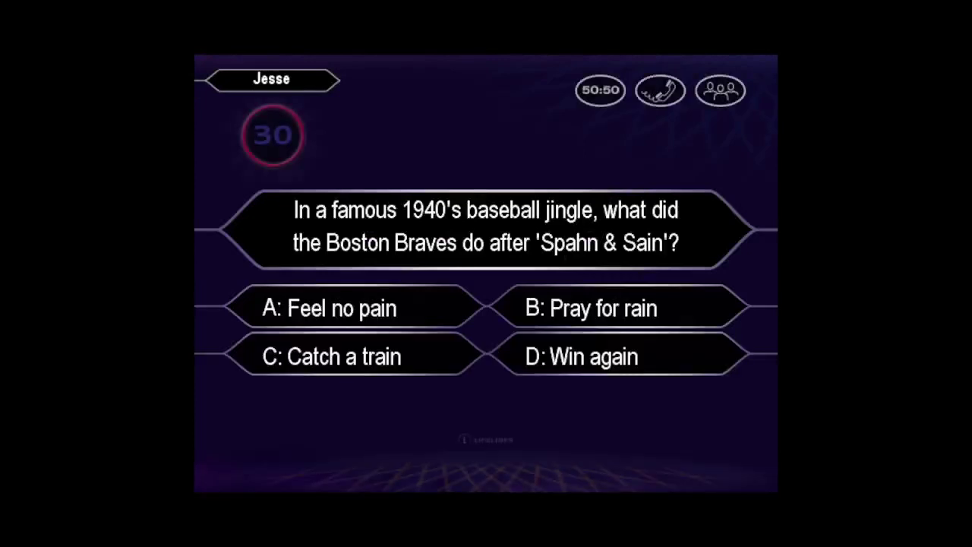
# Step: Choose Pray for rain and confirm it at the Final Answer prompt
pyautogui.press('Return')
pyautogui.press('y')
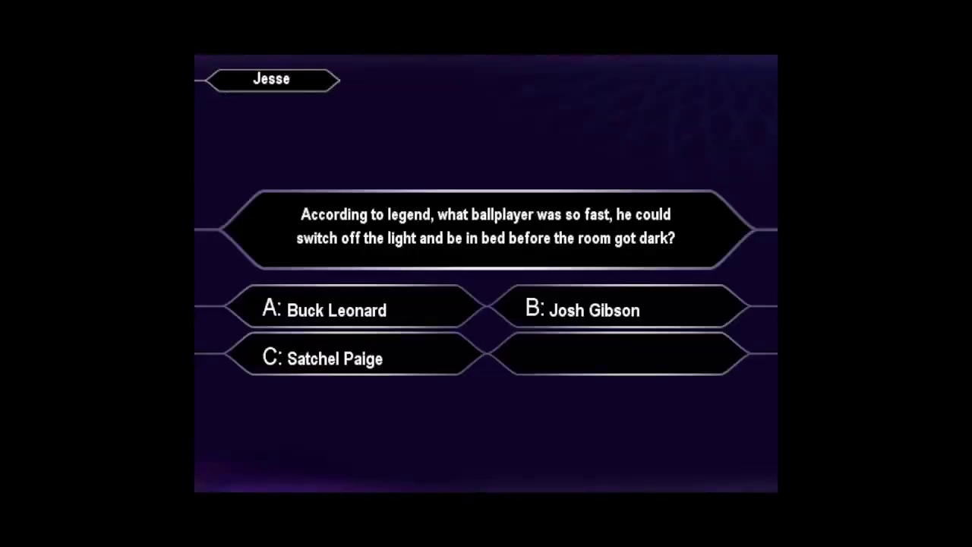
# Step: Choose Cool Papa Bell (D) and confirm it as the final answer
pyautogui.press('d')
pyautogui.press('y')
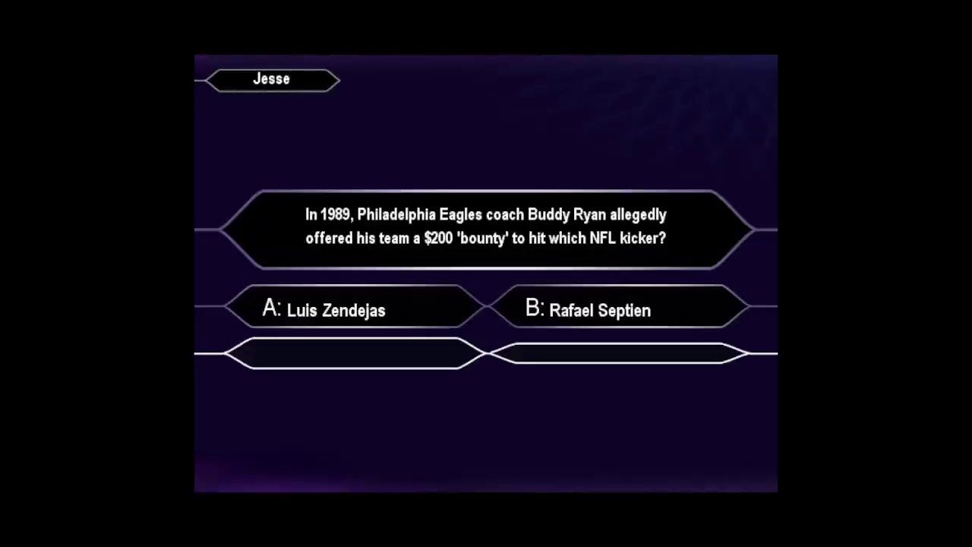
# Step: Choose Luis Zendejas and confirm it at the Final Answer prompt
pyautogui.press('Return')
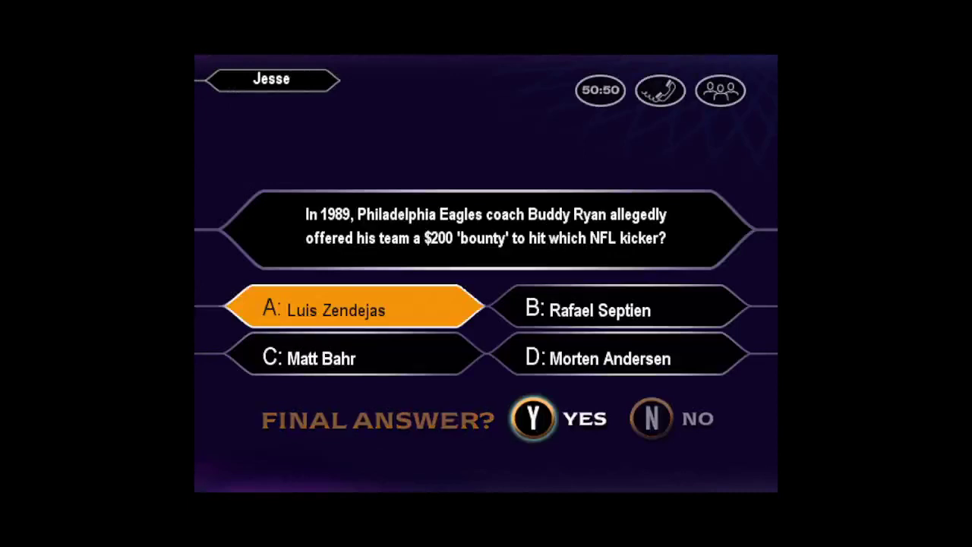
pyautogui.press('y')
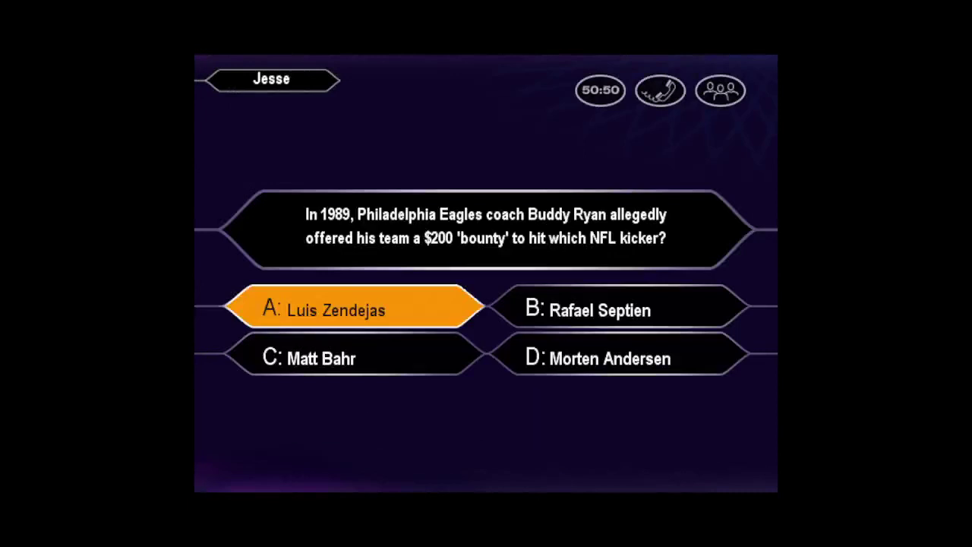